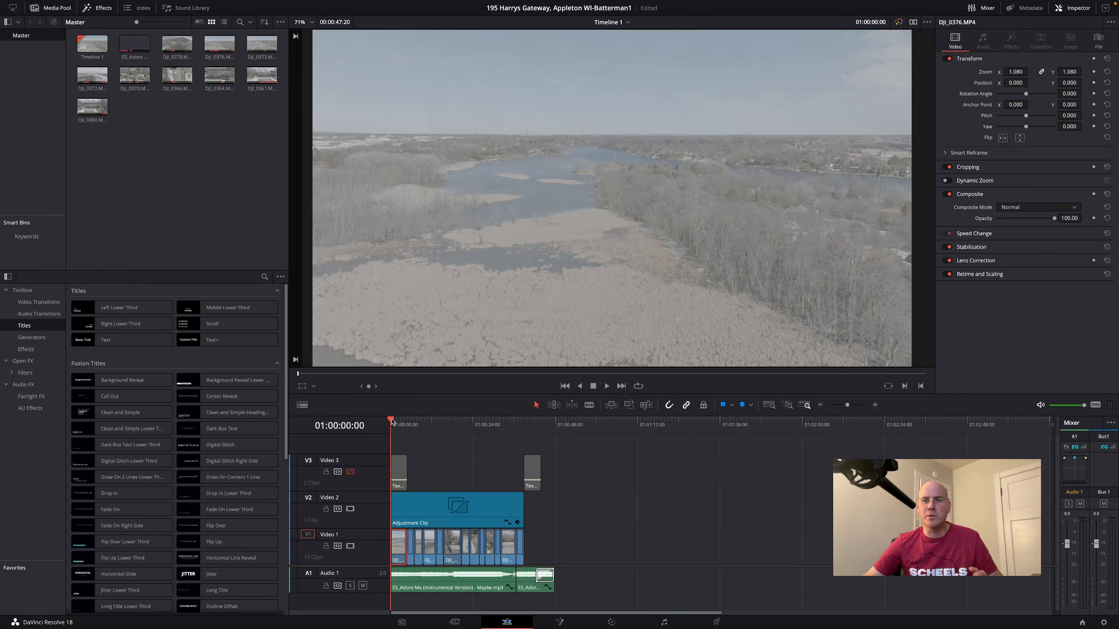
- On the Color page, apply the Color Space Transform effect to node 01 of the adjustment clip at the timeline start
left_click_drag(391, 421, 331, 429)
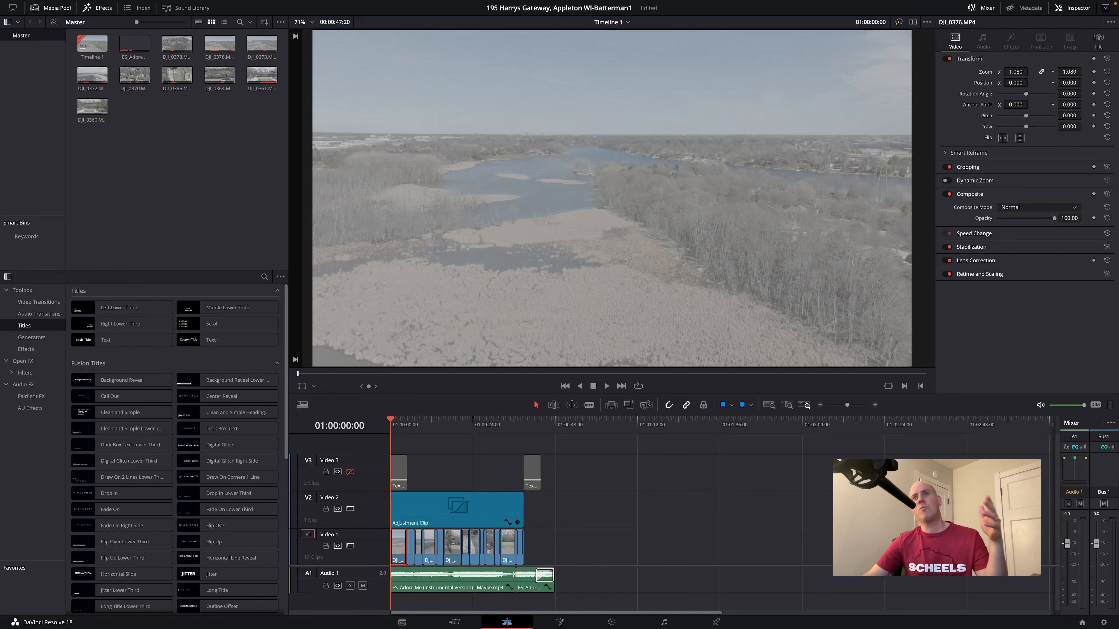
left_click(612, 622)
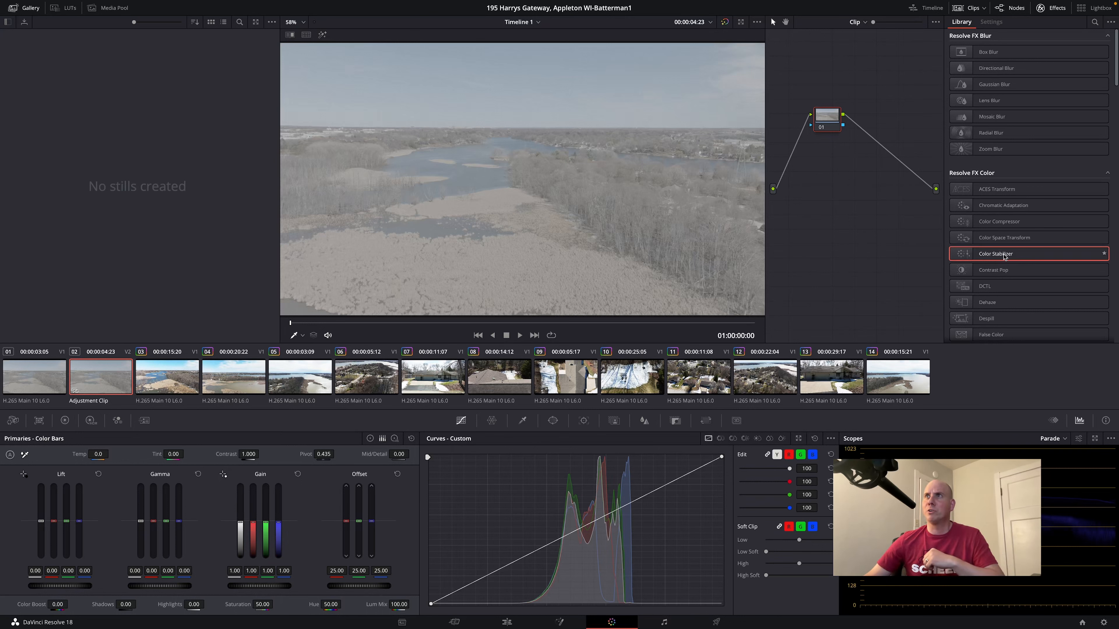
left_click(1008, 241)
left_click_drag(1010, 241, 834, 126)
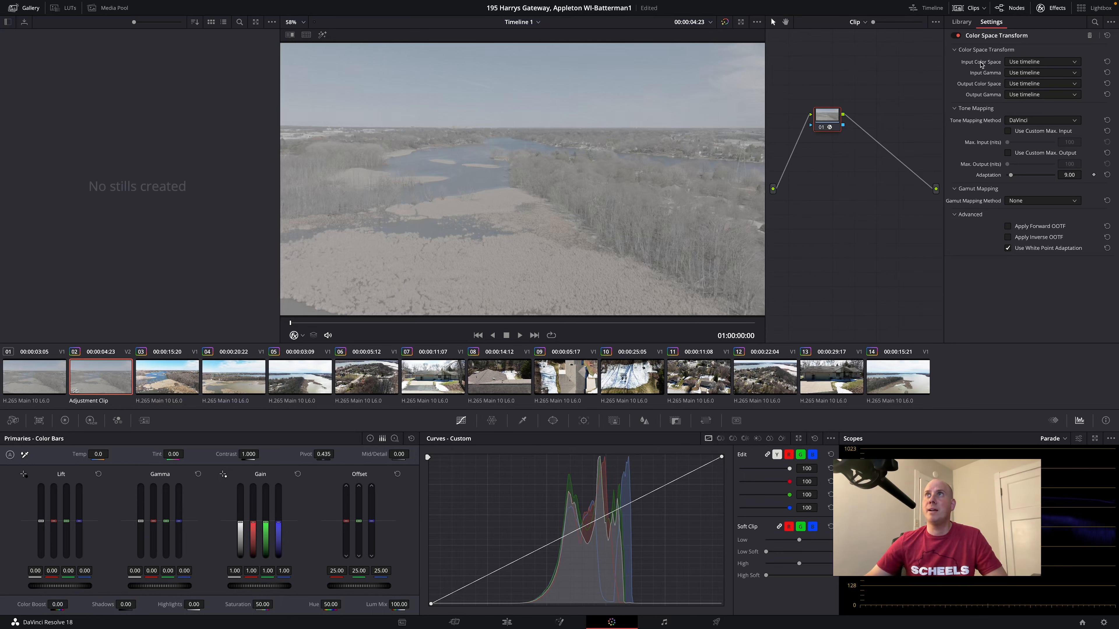
- Set the Color Space Transform's input color space to DJI D-Gamut and its input gamma to DJI D-Log
left_click(1027, 62)
scroll(1050, 122, "down", 3)
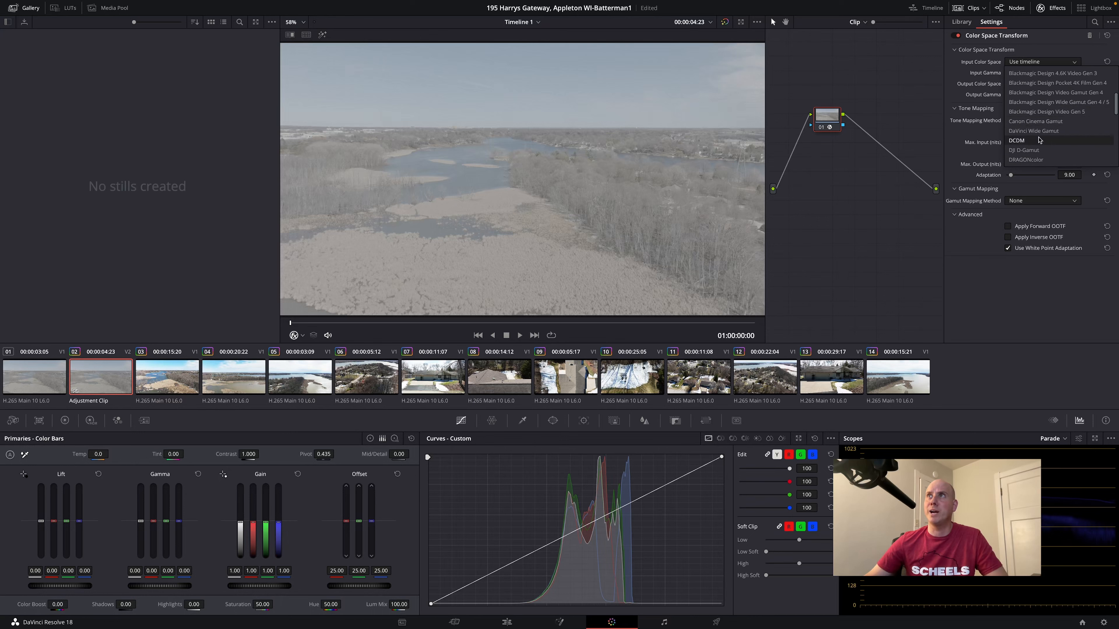
left_click(1023, 159)
left_click(1041, 72)
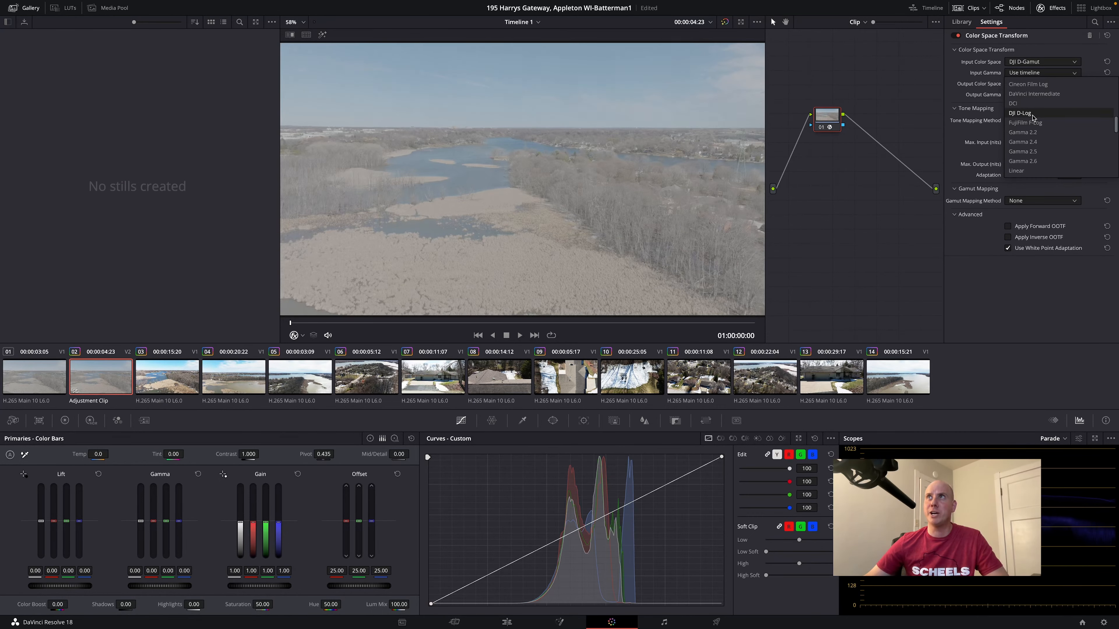
left_click(1033, 114)
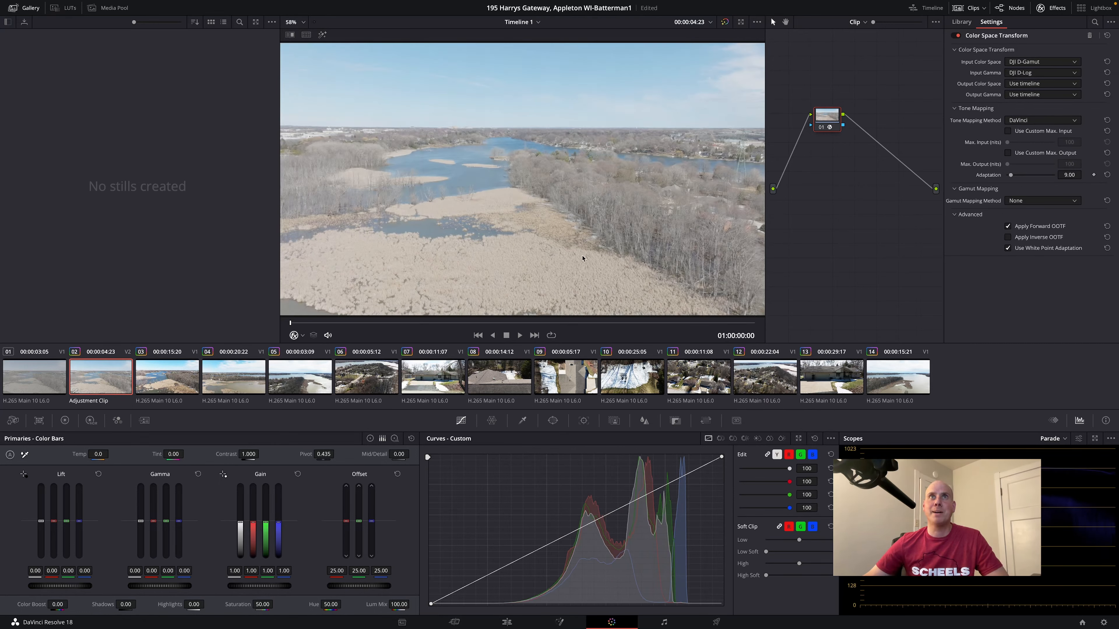
- Bypass and re-enable the grade repeatedly to compare the original log footage with the color space transform
left_click(725, 22)
left_click(725, 22)
left_click(725, 22)
left_click(724, 22)
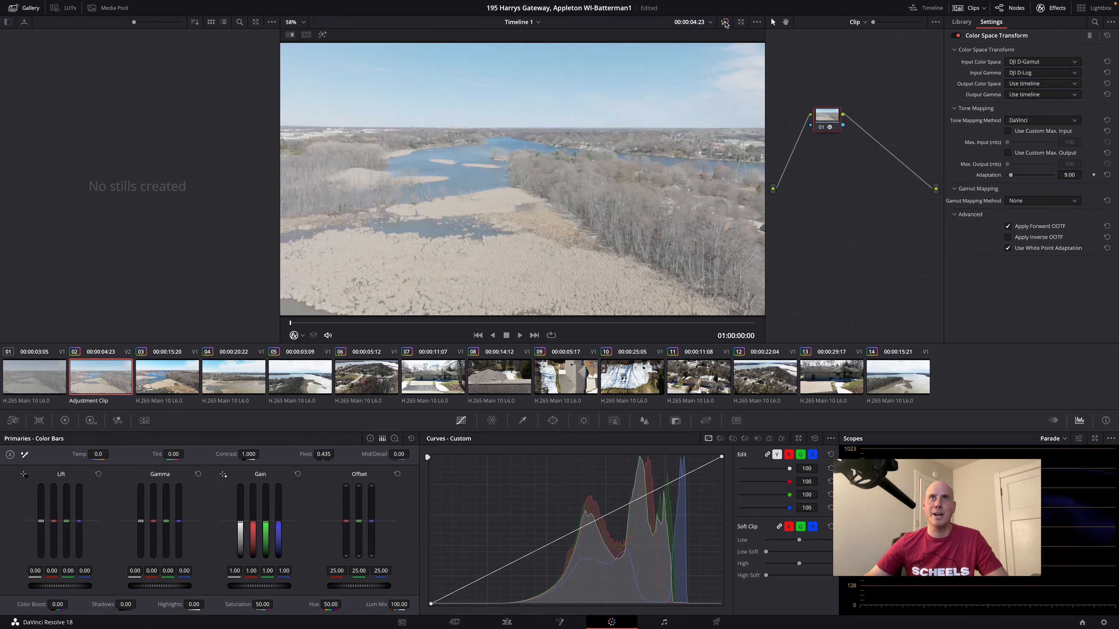
left_click(724, 22)
left_click(725, 22)
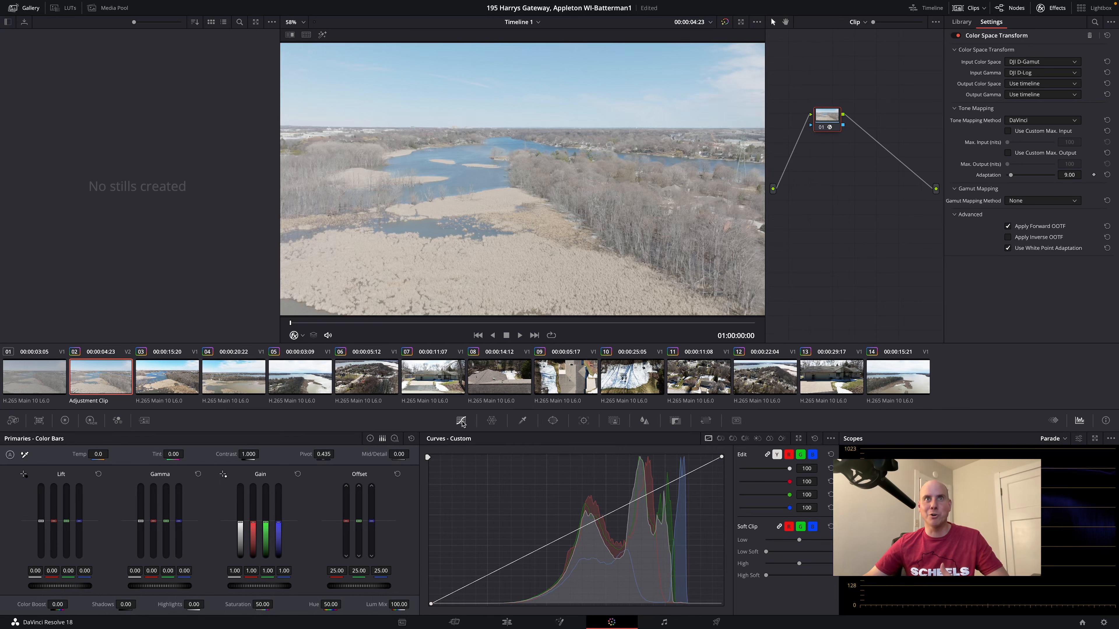
- Shape the custom curve into an S by anchoring midtones, lowering shadows and raising highlights, and compare the image with the grade bypassed
left_click(557, 538)
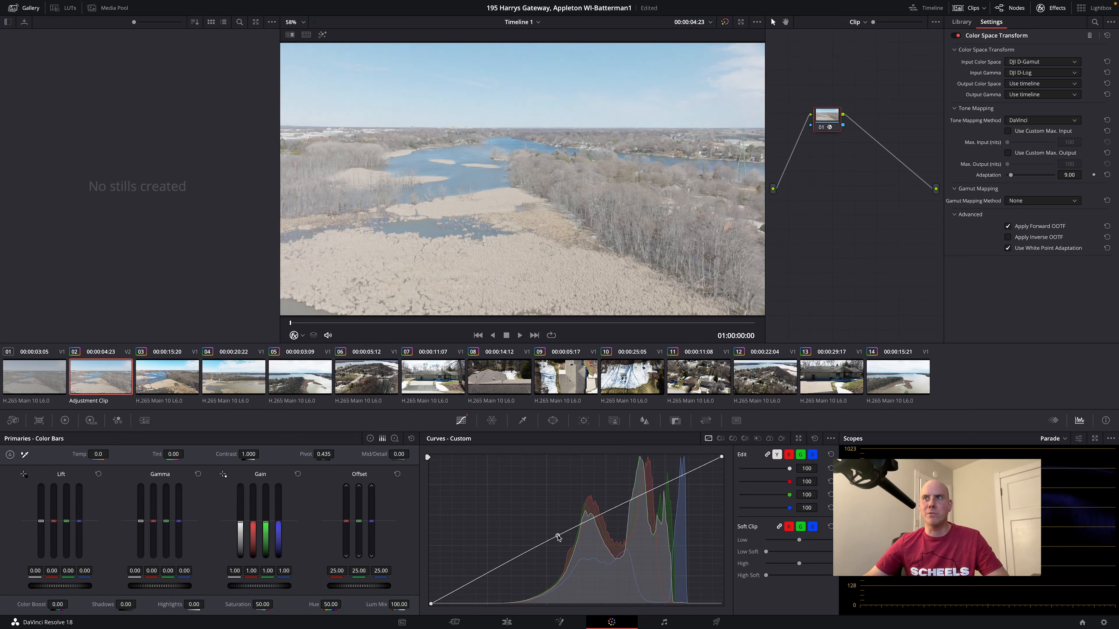
mouse_move(557, 538)
left_mouse_down()
mouse_move(570, 526)
mouse_move(561, 539)
left_mouse_up()
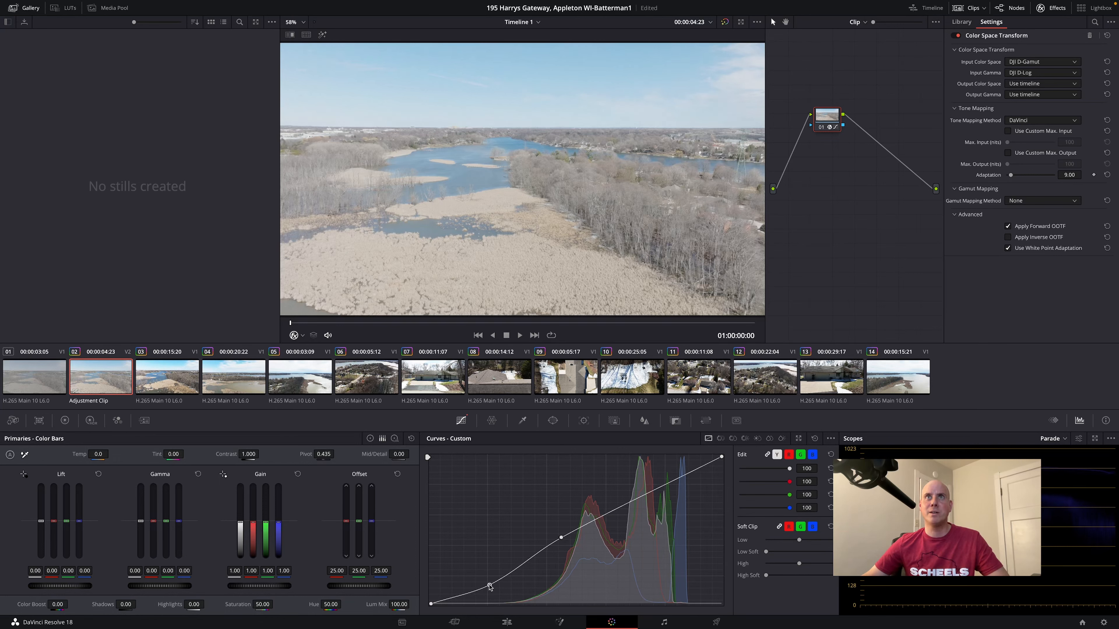
left_click_drag(494, 576, 492, 584)
left_click_drag(646, 497, 637, 479)
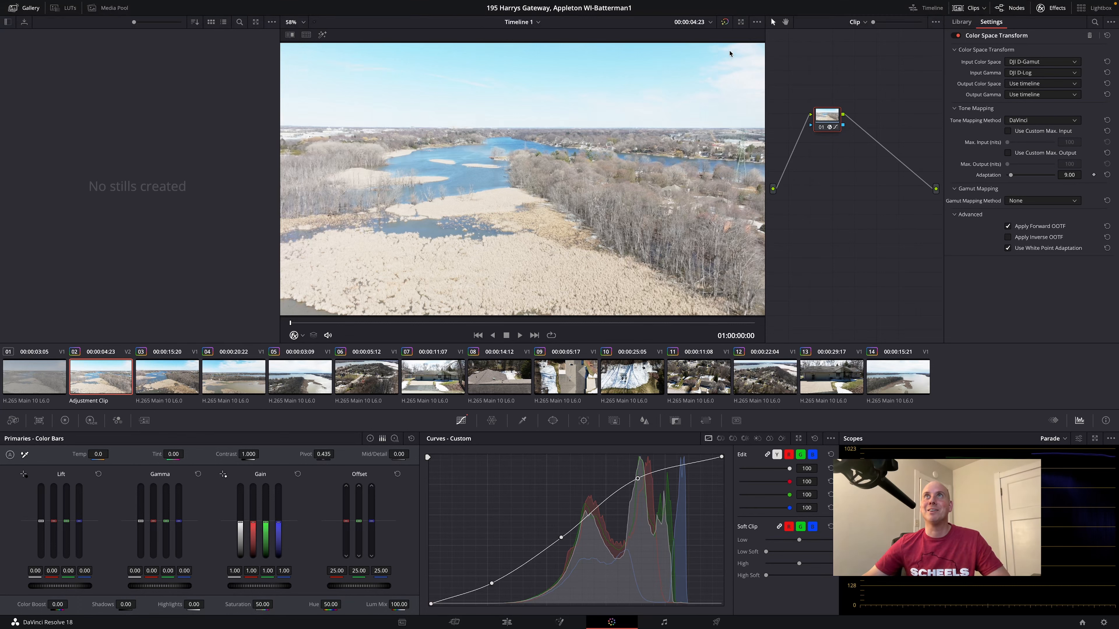
left_click(724, 23)
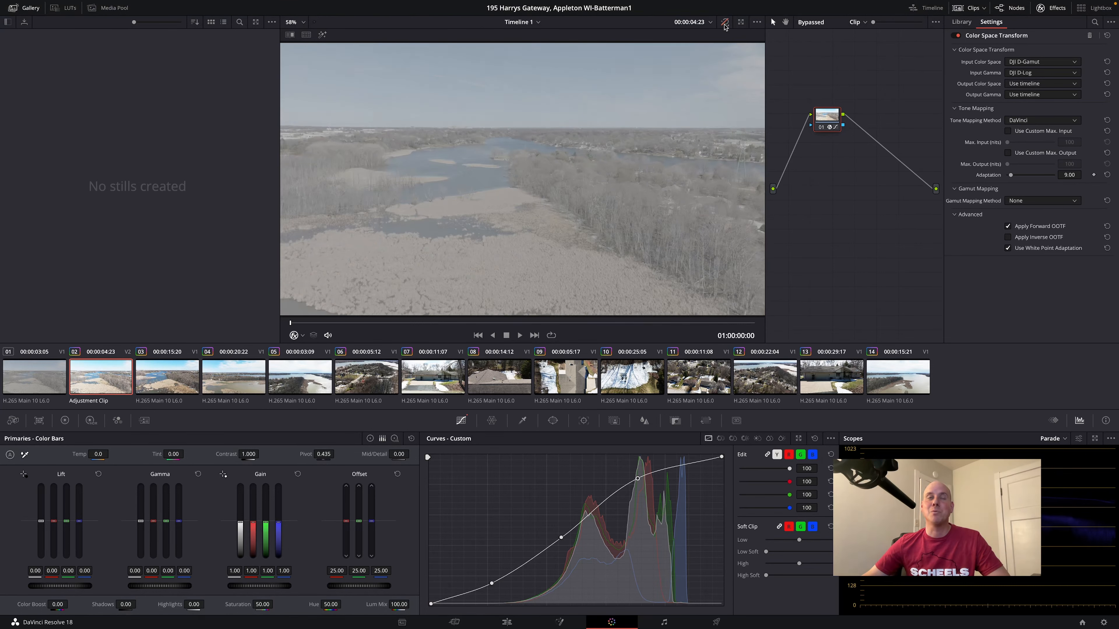
left_click(725, 24)
left_click(725, 24)
left_click(724, 24)
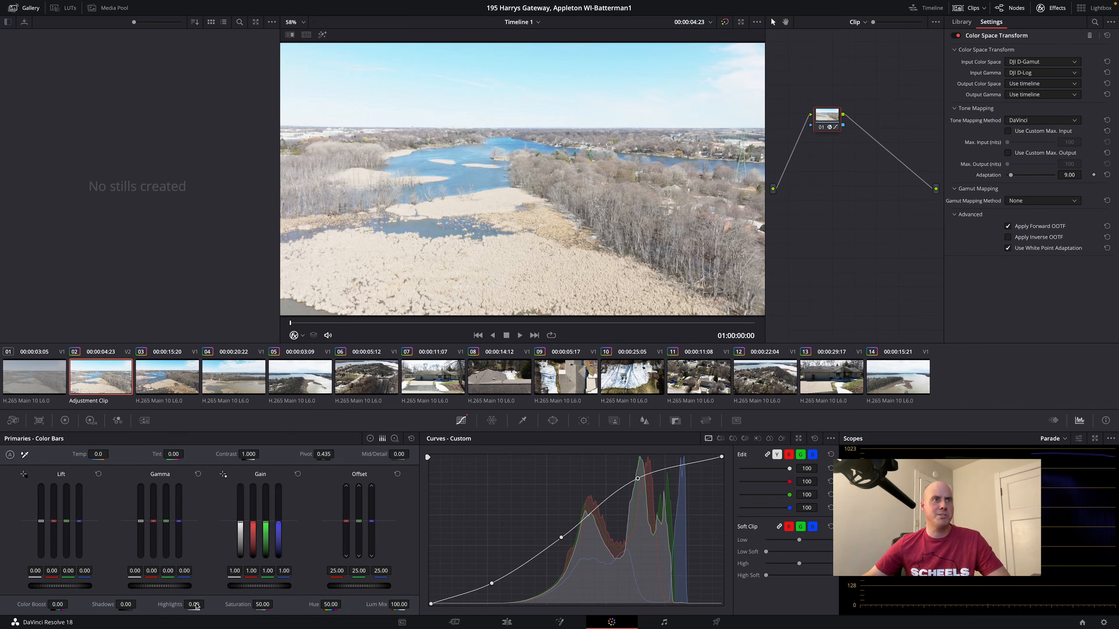
- Adjust the primaries: highlights -13.50, shadows -4.50, contrast 1.116 and midtone detail 3.00
left_click_drag(195, 606, 197, 590)
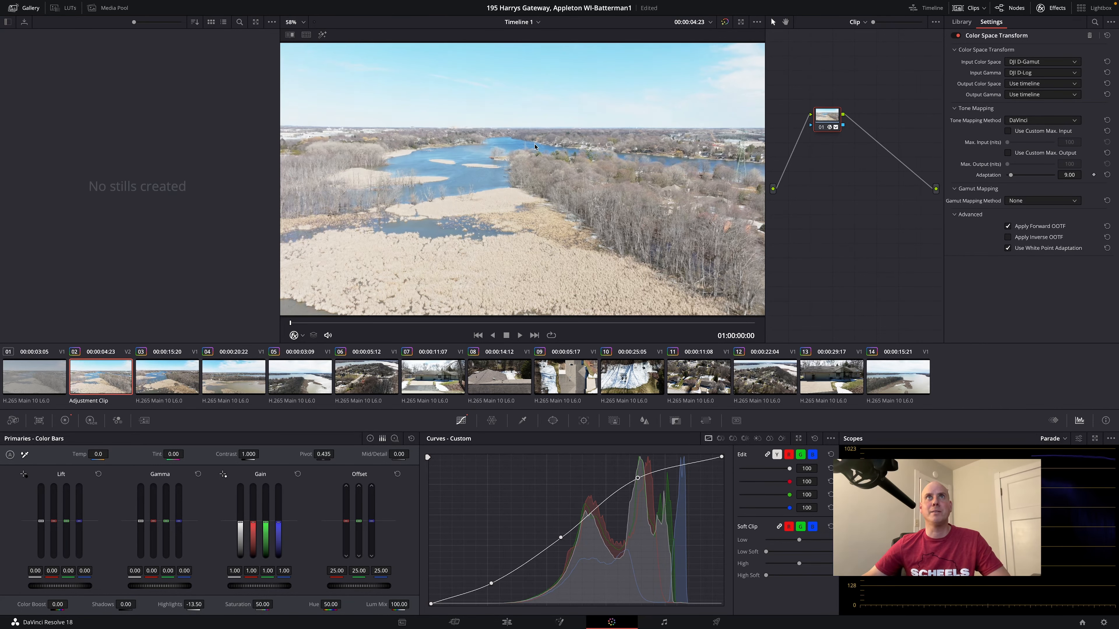
mouse_move(127, 605)
left_mouse_down()
mouse_move(178, 609)
mouse_move(116, 616)
mouse_move(135, 614)
left_mouse_up()
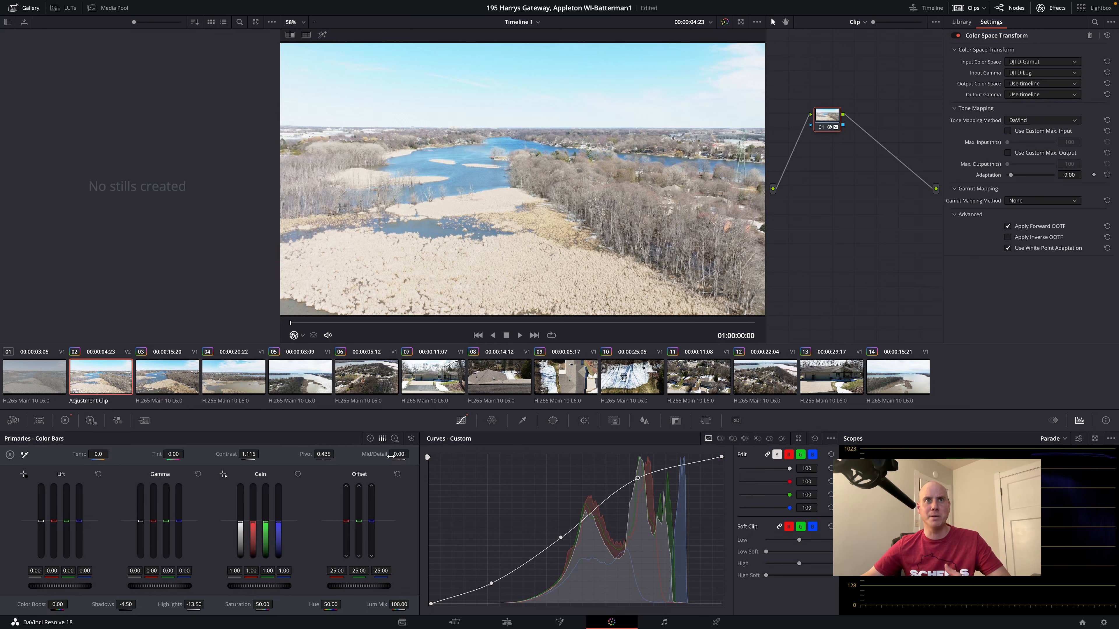
mouse_move(394, 456)
left_mouse_down()
mouse_move(420, 457)
mouse_move(397, 459)
left_mouse_up()
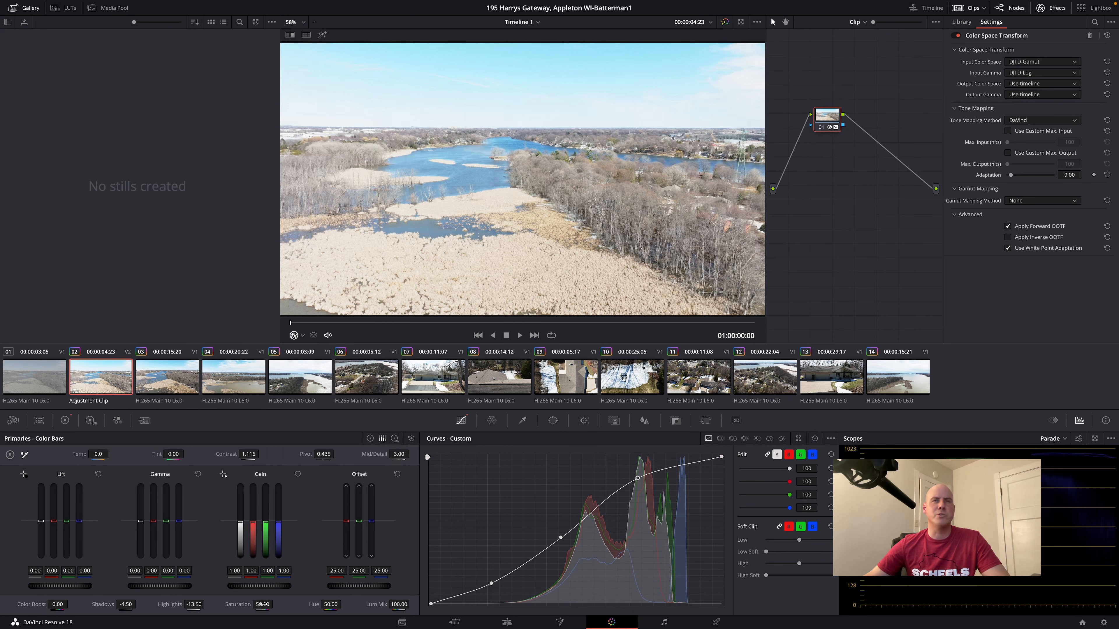
- Set the saturation to 60 and raise the color boost moderately in the primaries
left_click_drag(278, 603, 285, 608)
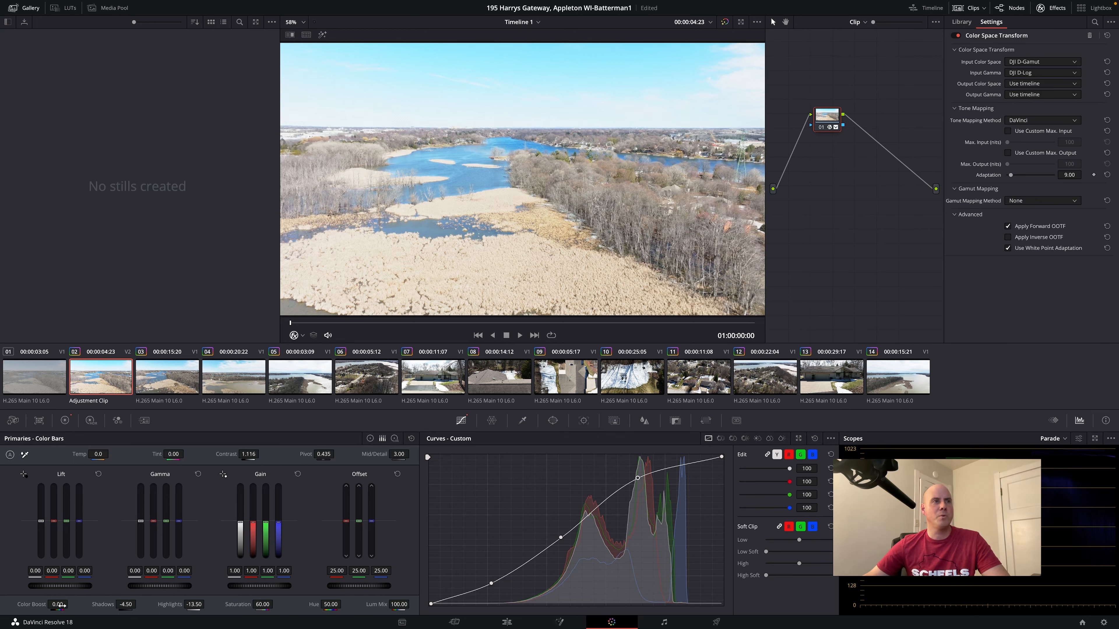
left_click_drag(62, 606, 89, 608)
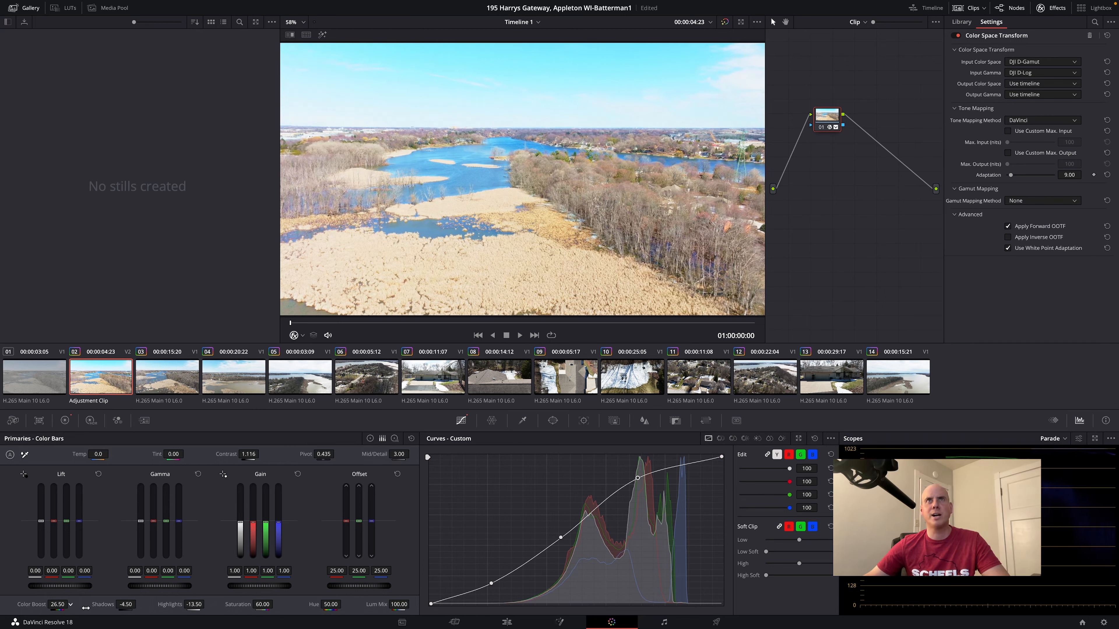
left_click_drag(85, 609, 73, 611)
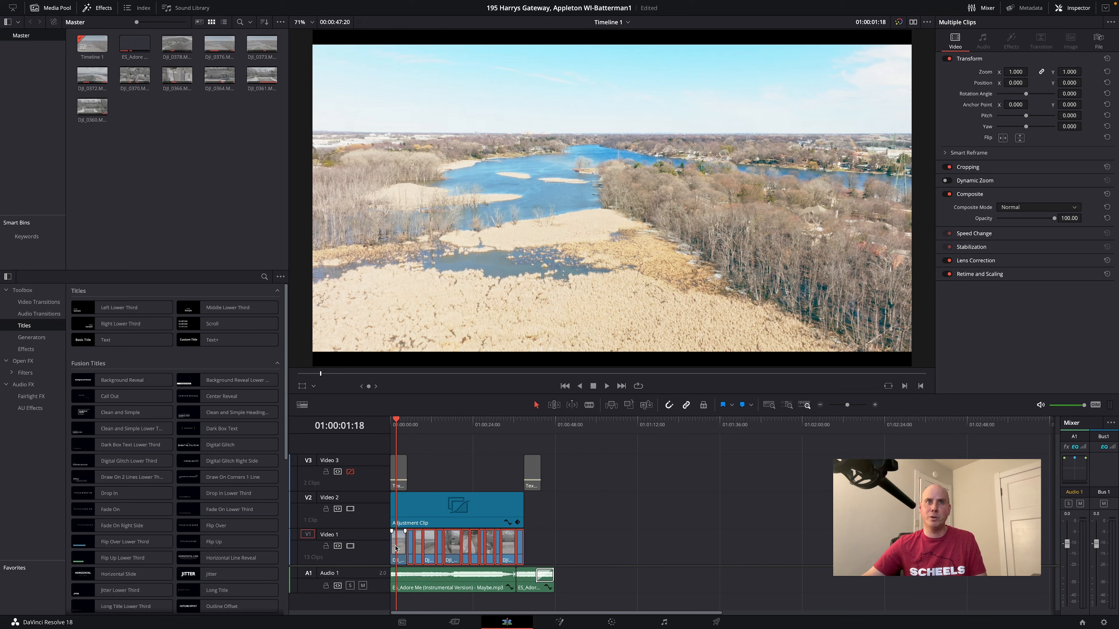
- Paste only the color correction from DJI_0376.MP4 onto the 12 selected Video 1 clips, and play the timeline to review the result
key("alt+v")
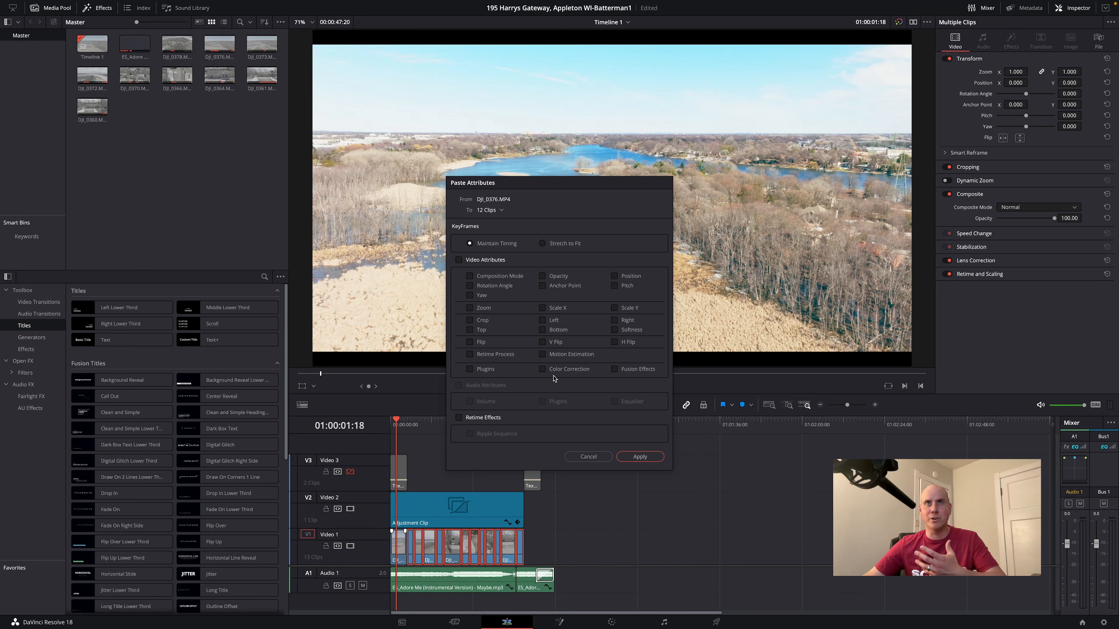
left_click(542, 369)
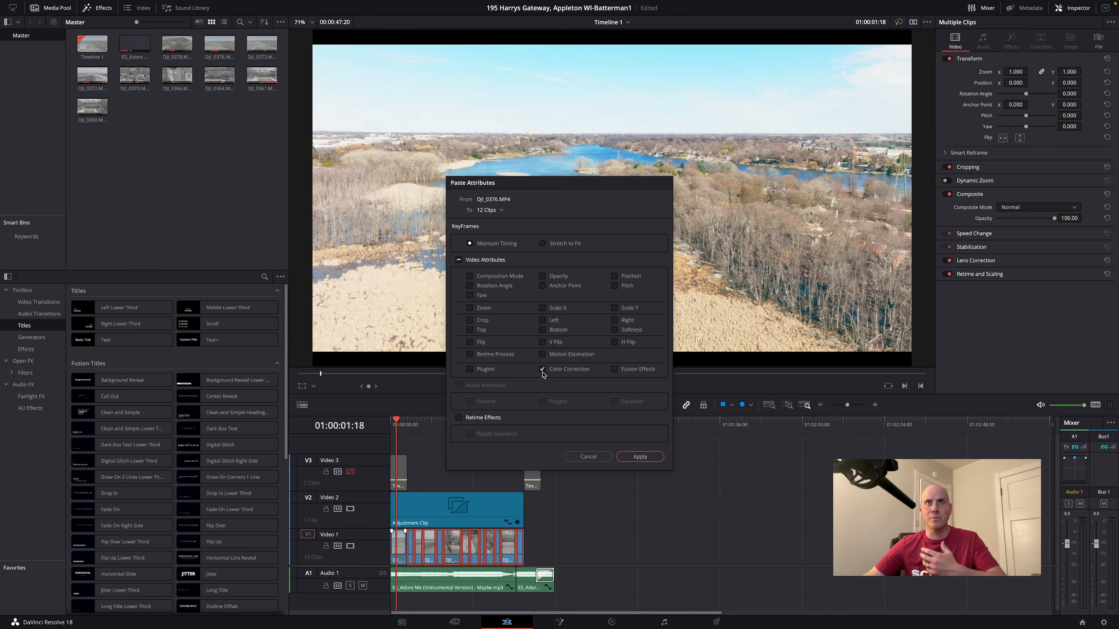
left_click(640, 457)
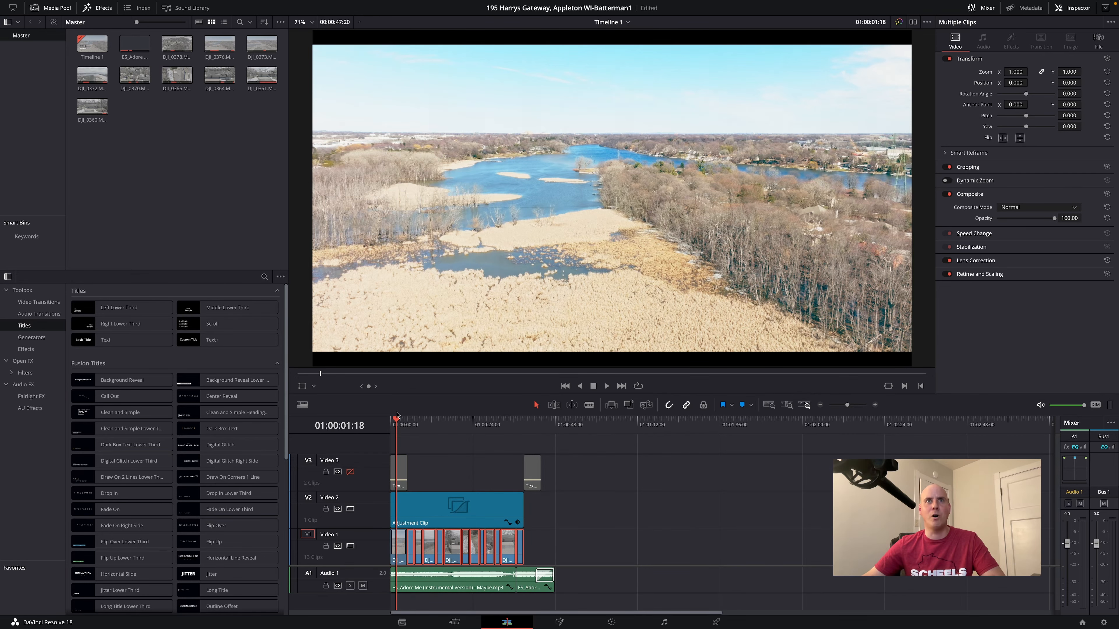
key("Down")
key("space")
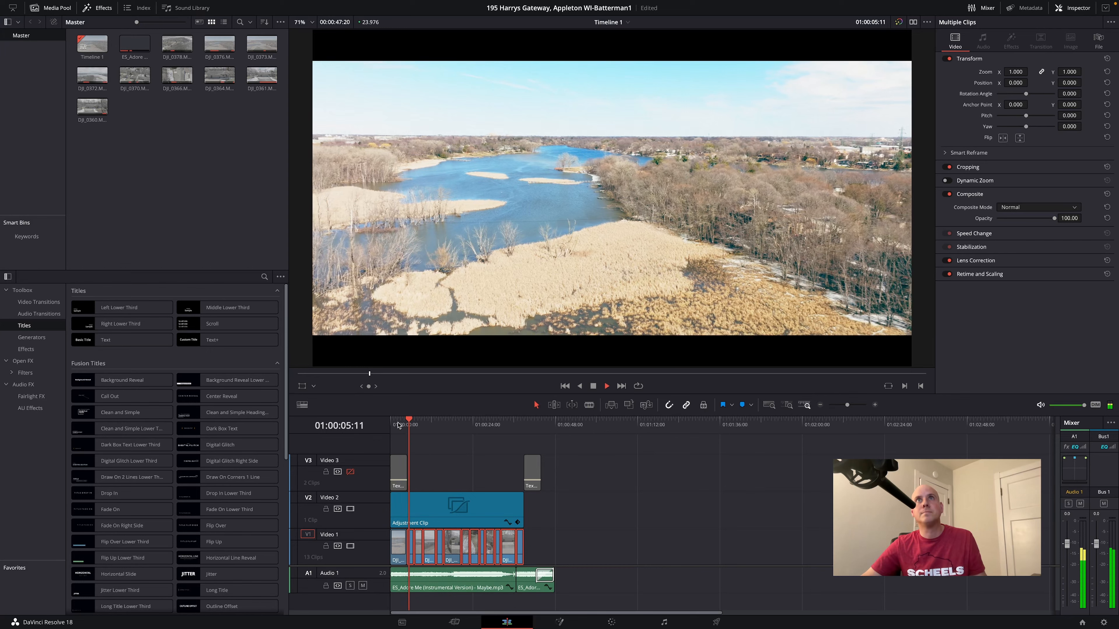